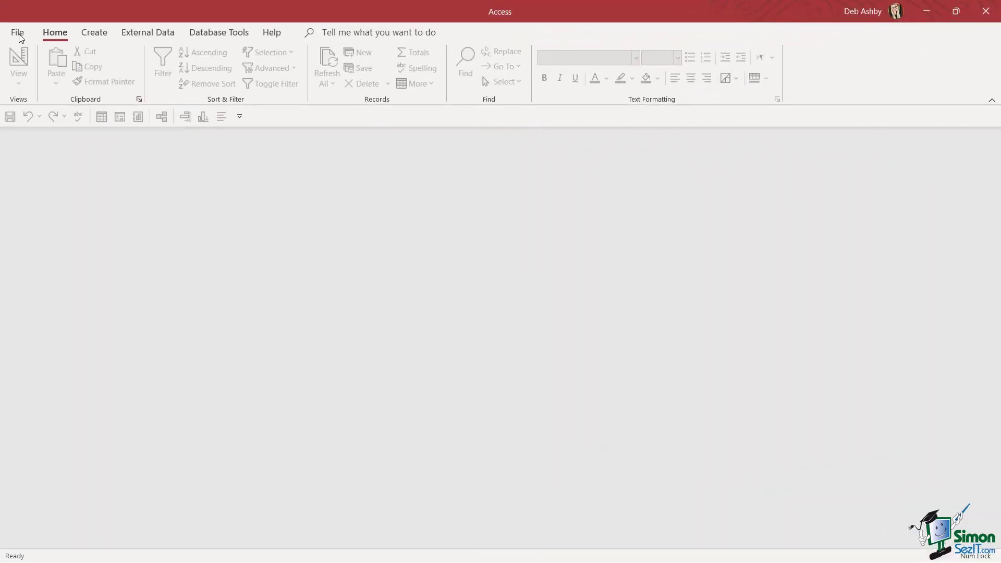
Open GlobalTech Helpdesk.accdb from the Recent databases list.
click(19, 34)
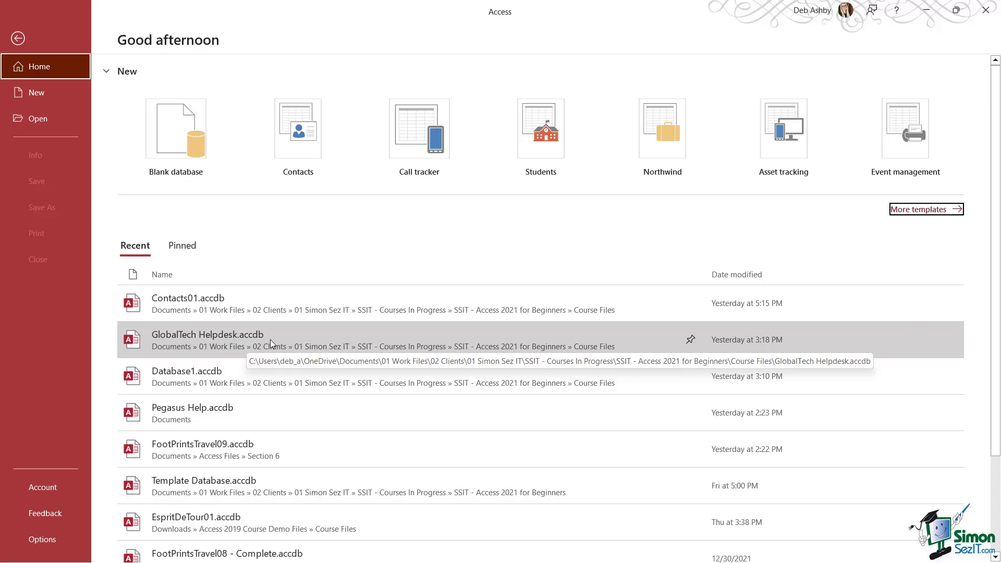
click(271, 340)
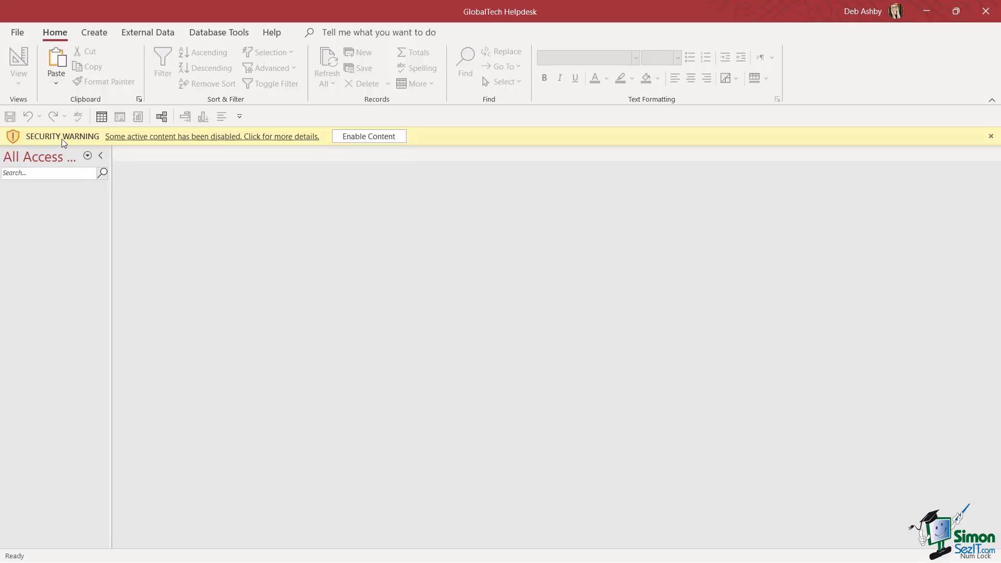
Enable the database's disabled active content from the security warning bar.
click(370, 138)
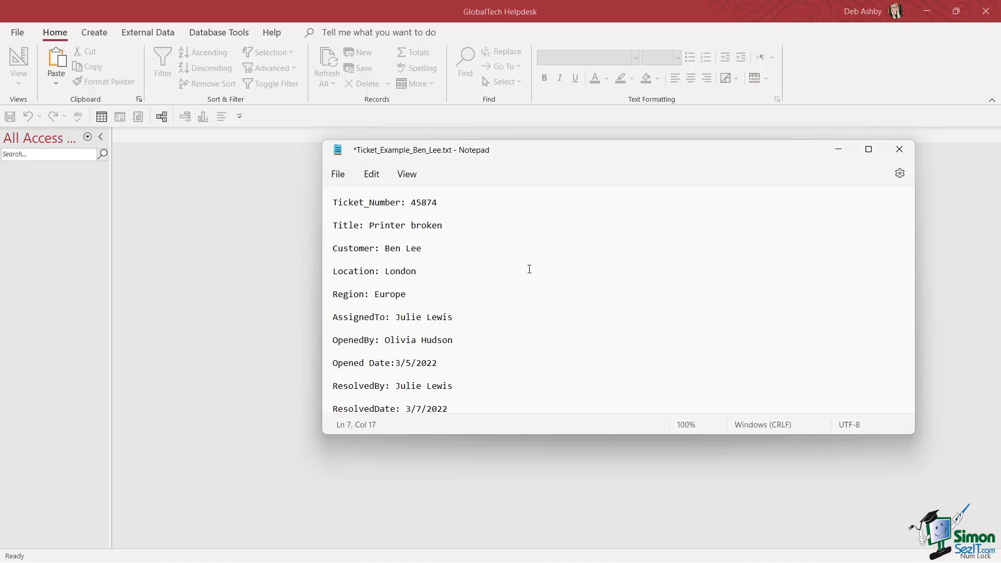
Scroll through the ticket example notes and point out the OpenedBy line.
scroll(529, 269, down, 1)
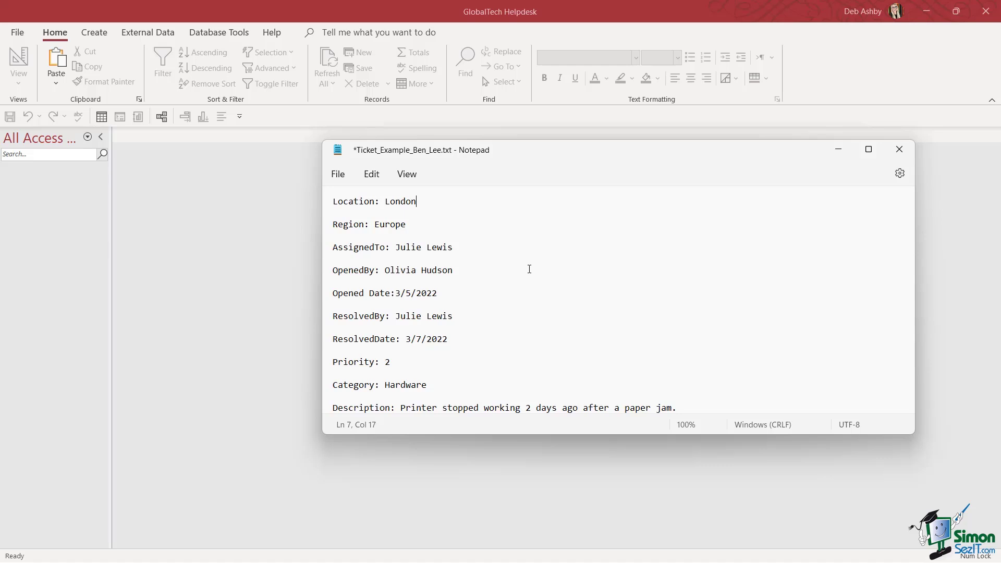
click(529, 269)
Minimize the ticket notes and bring up the Create tab's new-object options.
click(837, 150)
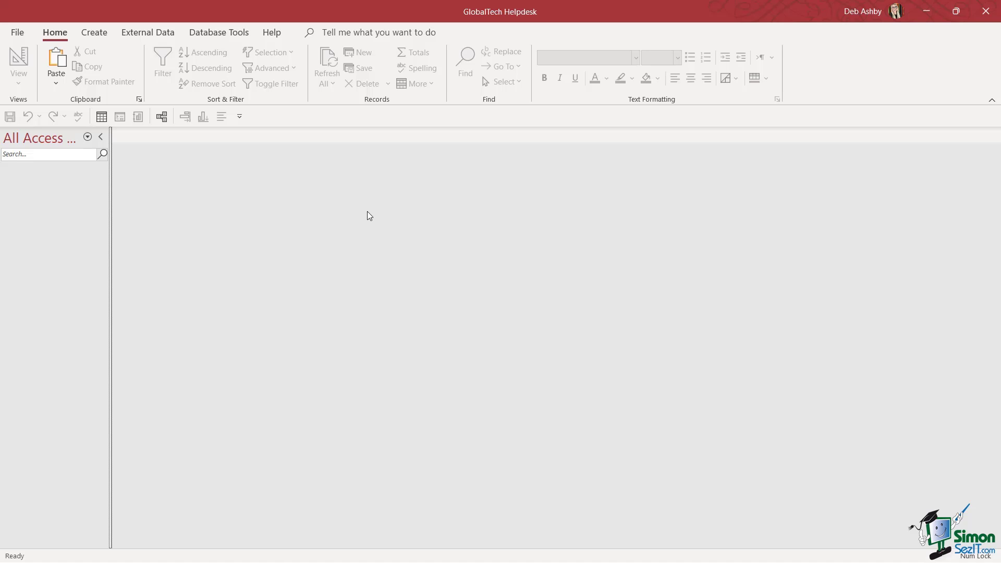
click(94, 33)
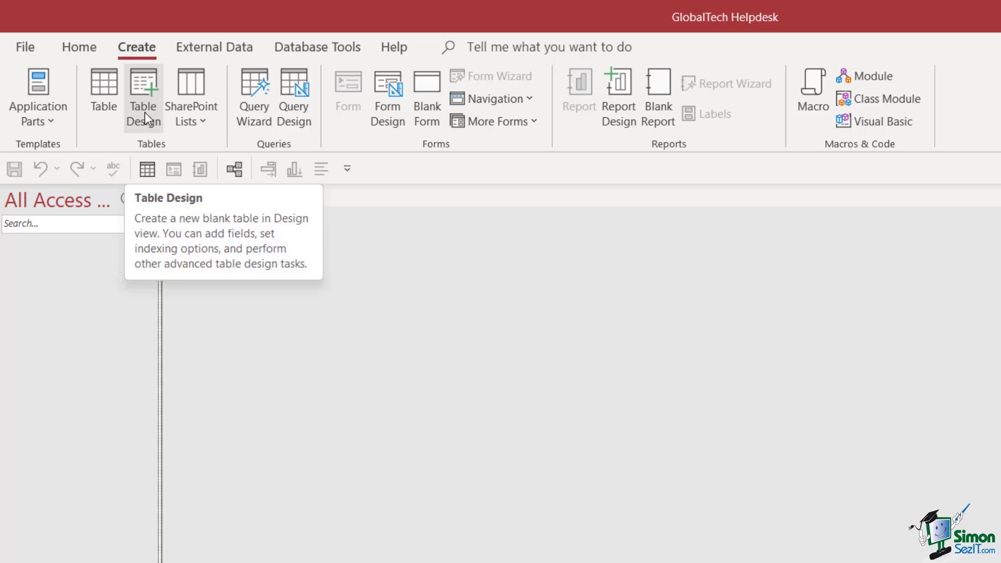
Create a new blank table, Table1, containing only an ID field.
click(105, 108)
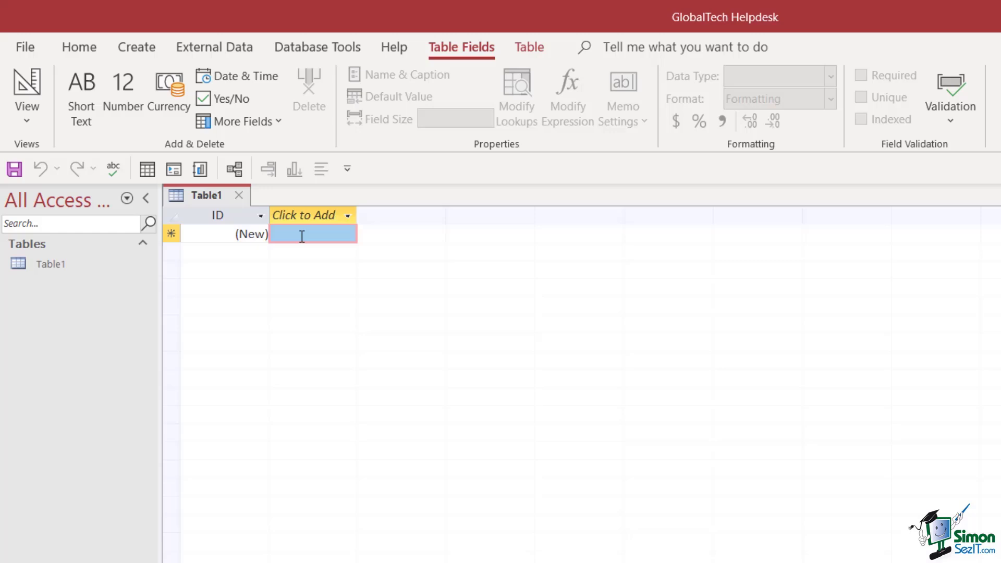
Switch Table1 to Design view, saving it under the name tblTicket.
right_click(207, 198)
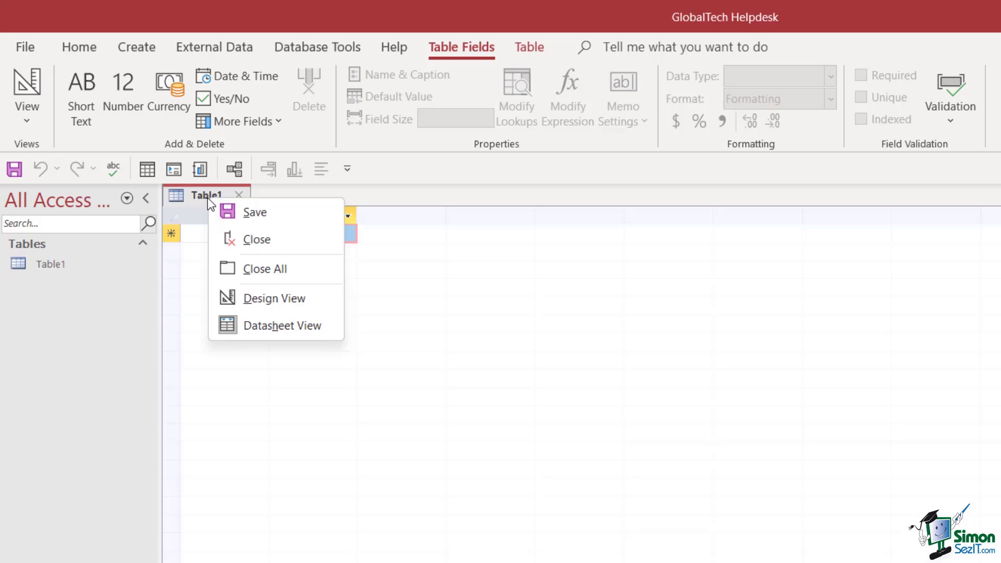
click(312, 301)
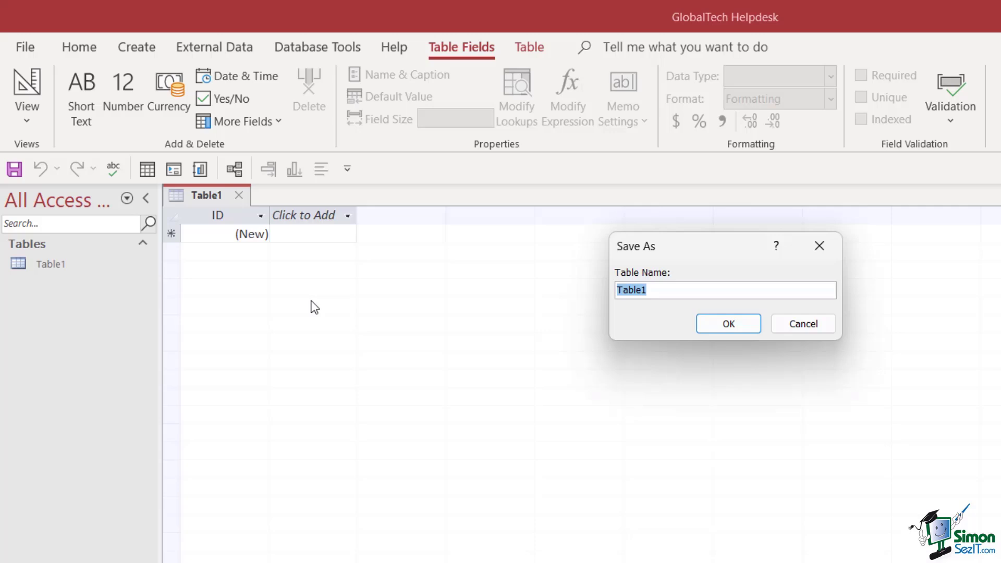
text(tbl)
text(Ticket)
click(731, 328)
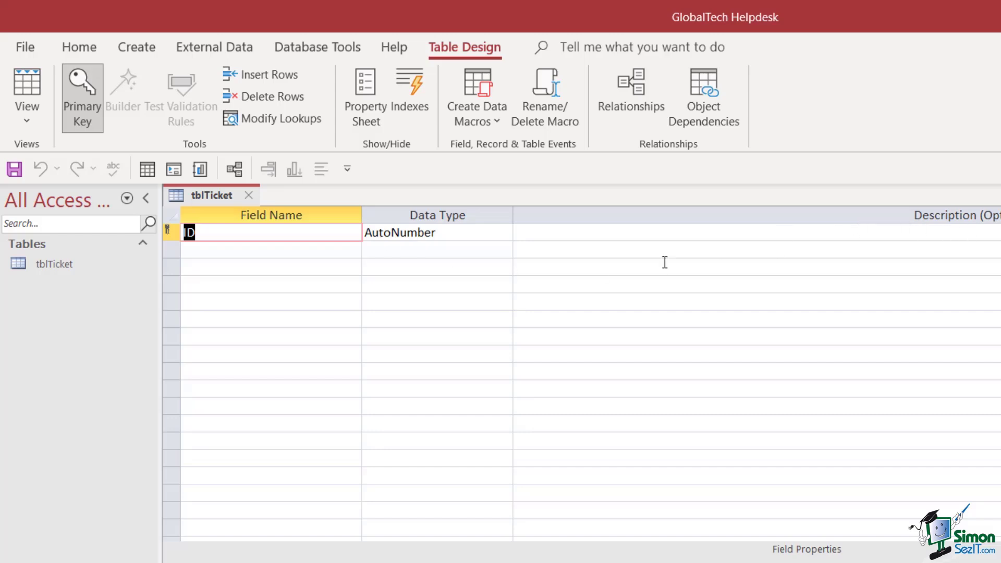
Describe the ID field as 'Unique Identifier for the Ticket table' and bring the ticket notes back beside it.
click(563, 235)
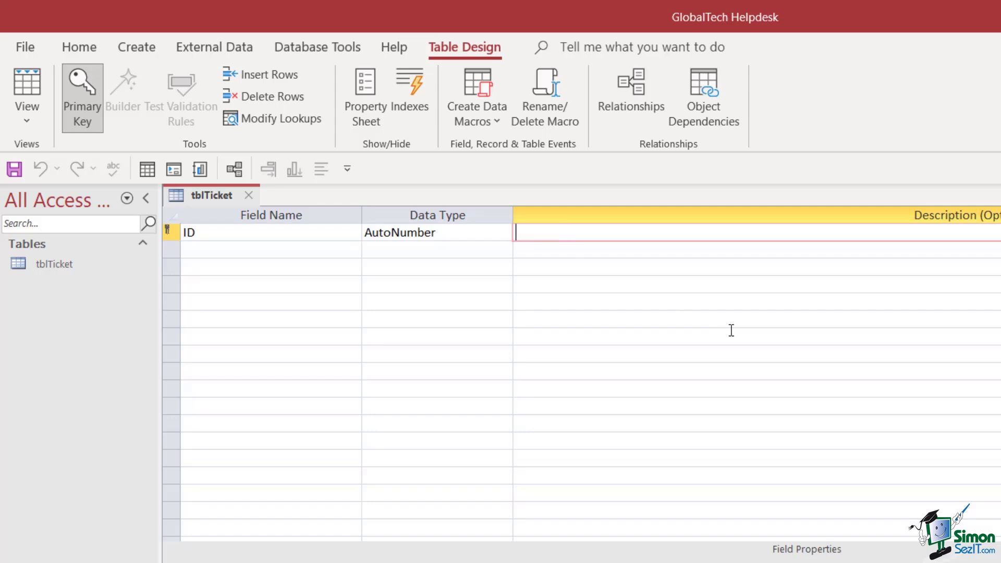
text(Unique Identifier for the Ticket table)
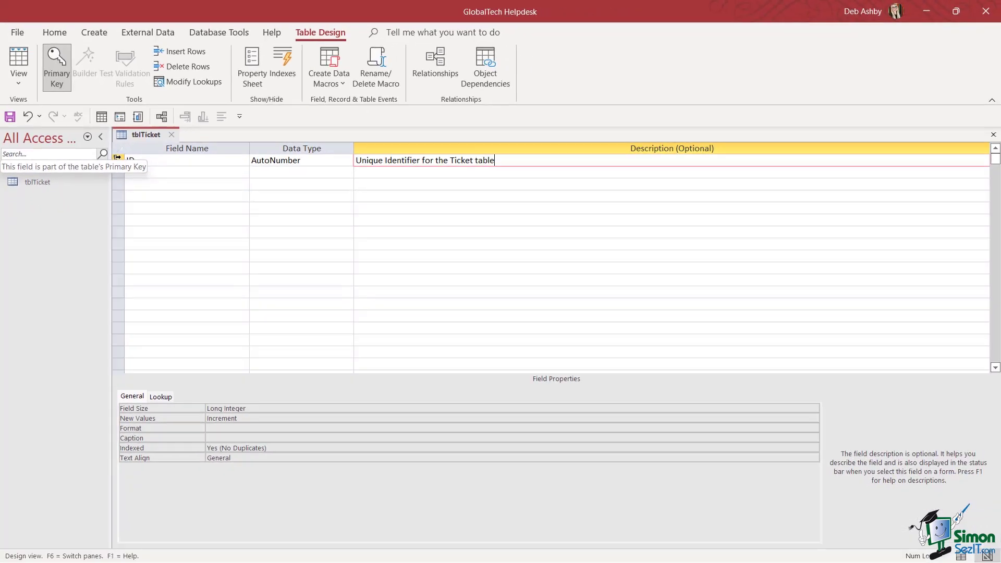
key(alt+Tab)
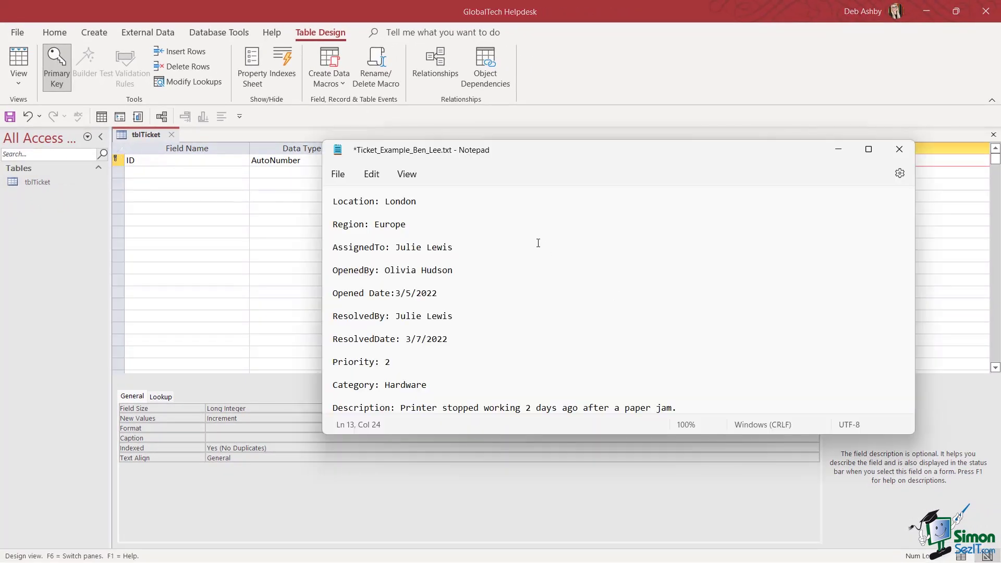
scroll(667, 289, up, 2)
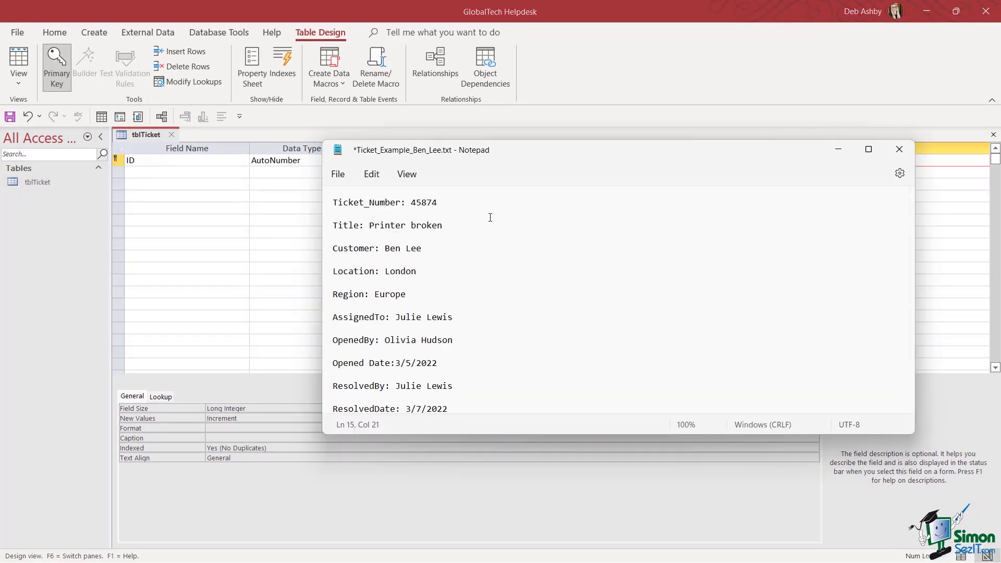
drag(520, 156, 580, 163)
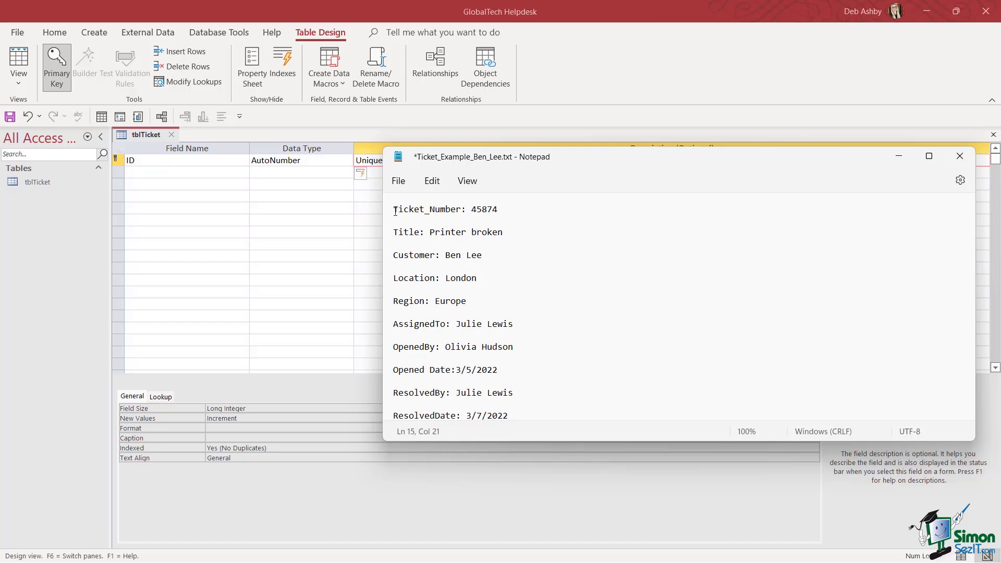
Add a second field, Ticket_Number, copied from the ticket notes, and open its Data Type list.
drag(394, 209, 463, 215)
key(ctrl+c)
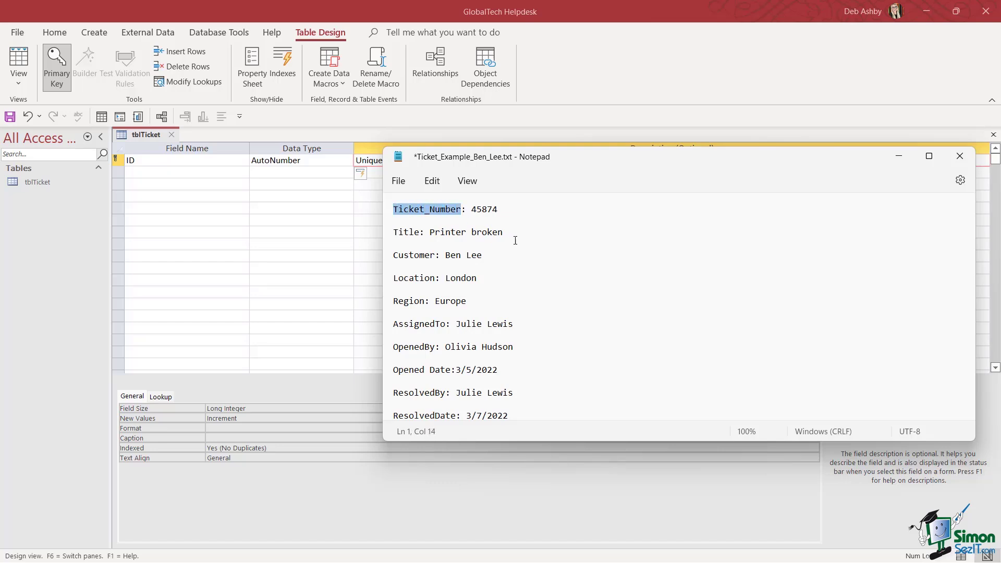
click(157, 174)
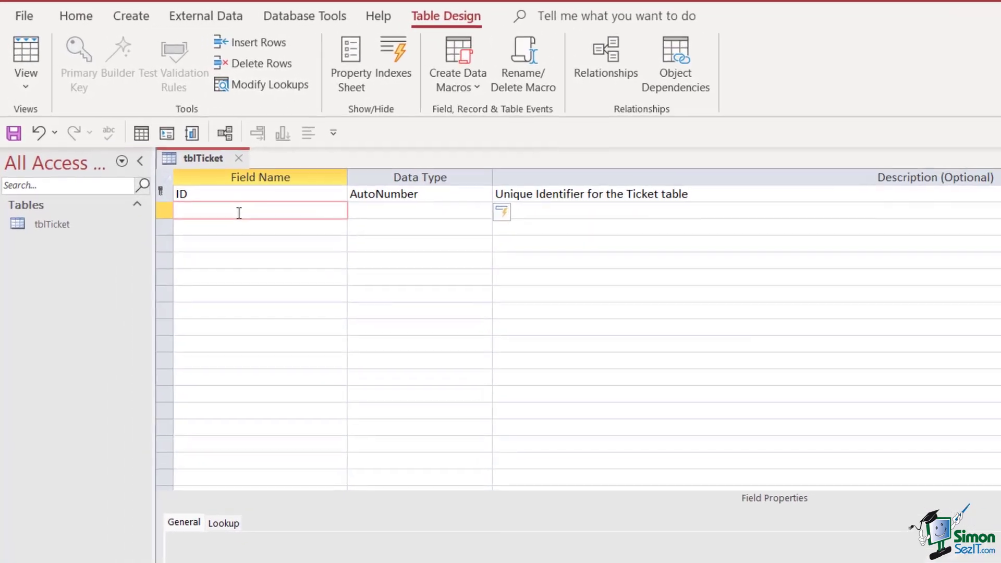
key(ctrl+v)
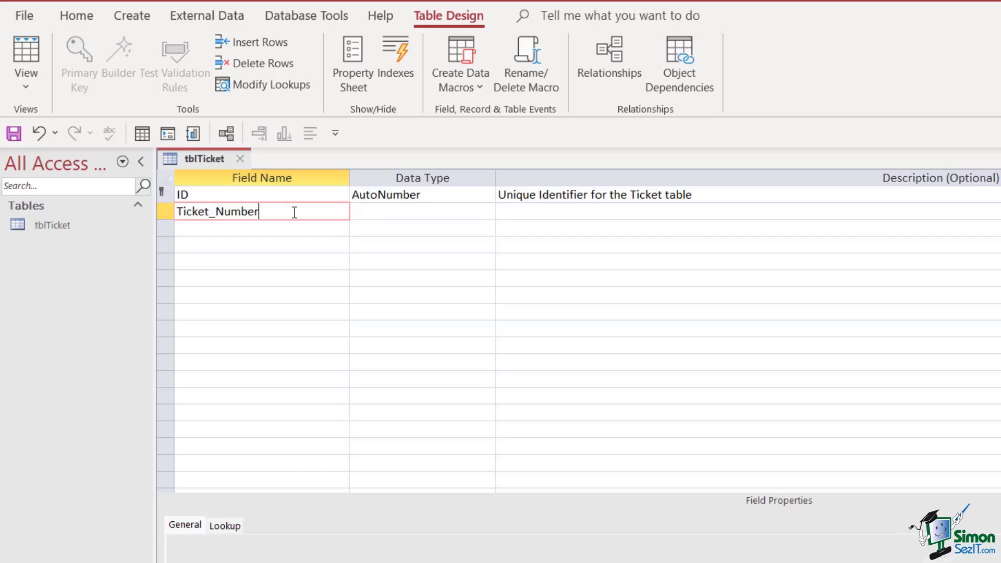
click(384, 211)
click(487, 211)
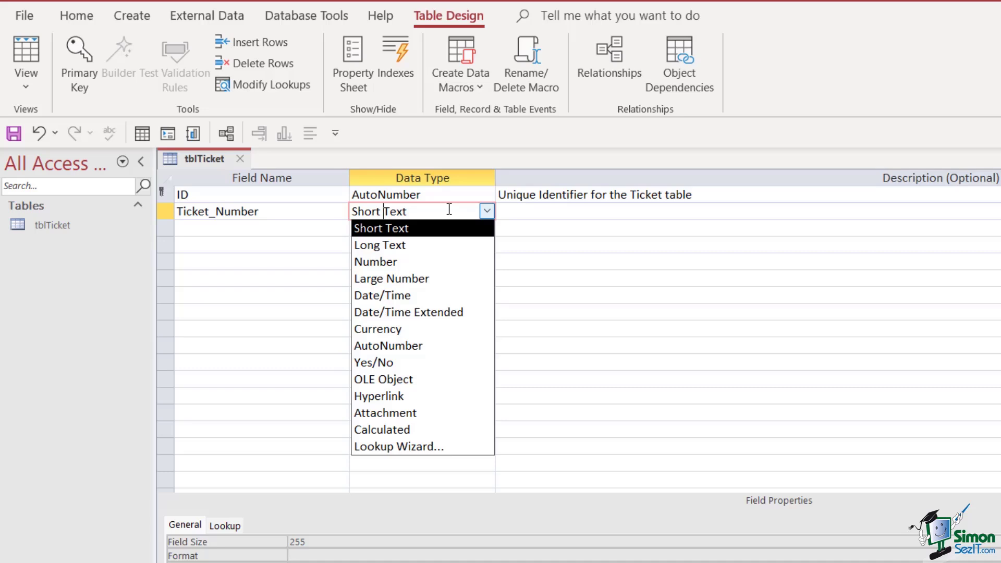
Make Ticket_Number a Number field described 'Ticket number for this call.' and end ID's description with a period.
click(386, 269)
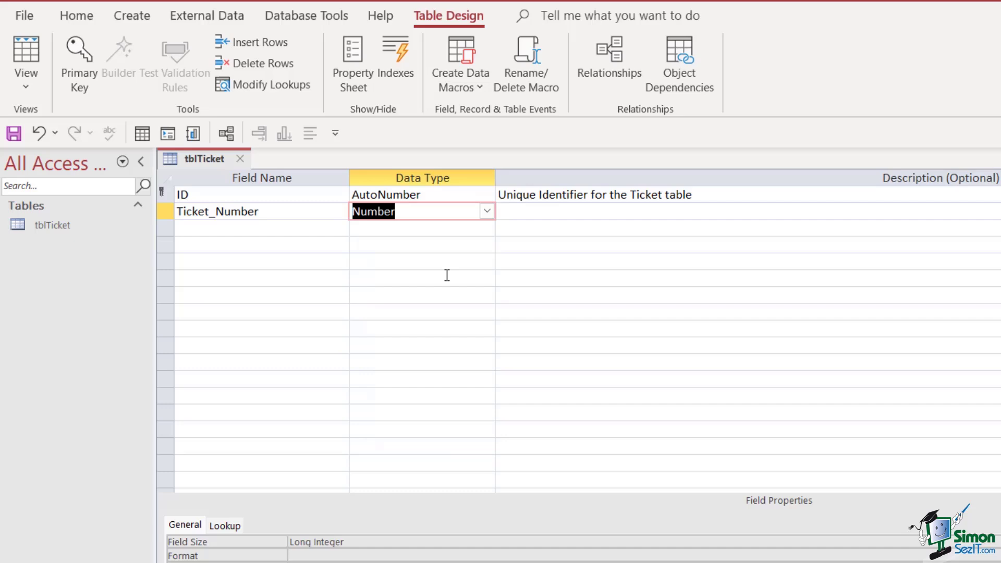
click(513, 214)
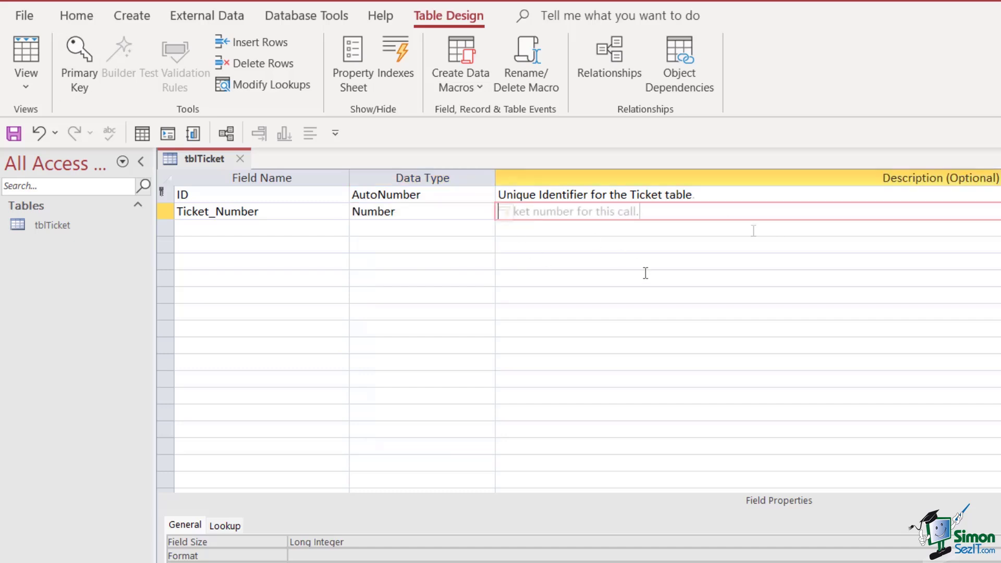
click(624, 235)
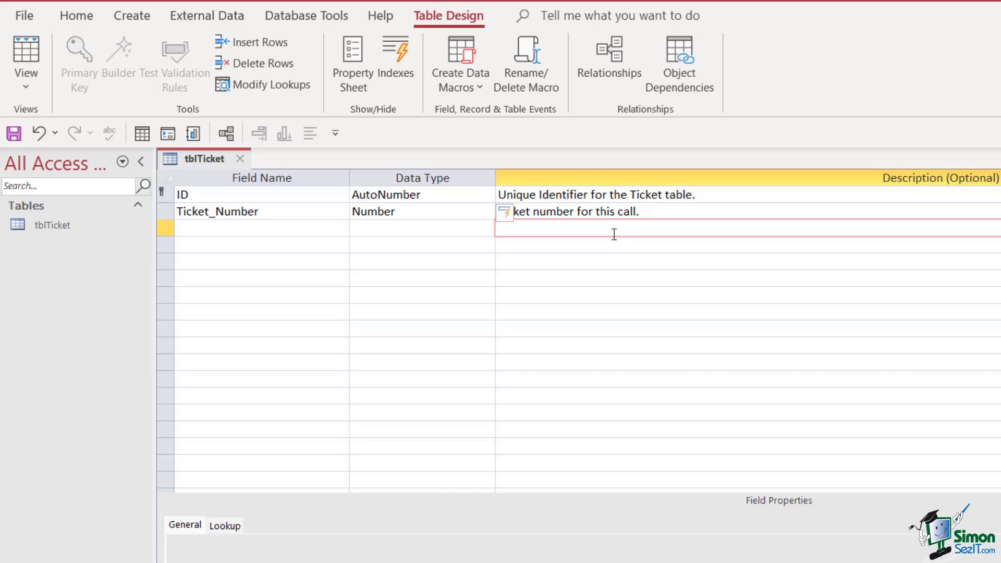
key(Up)
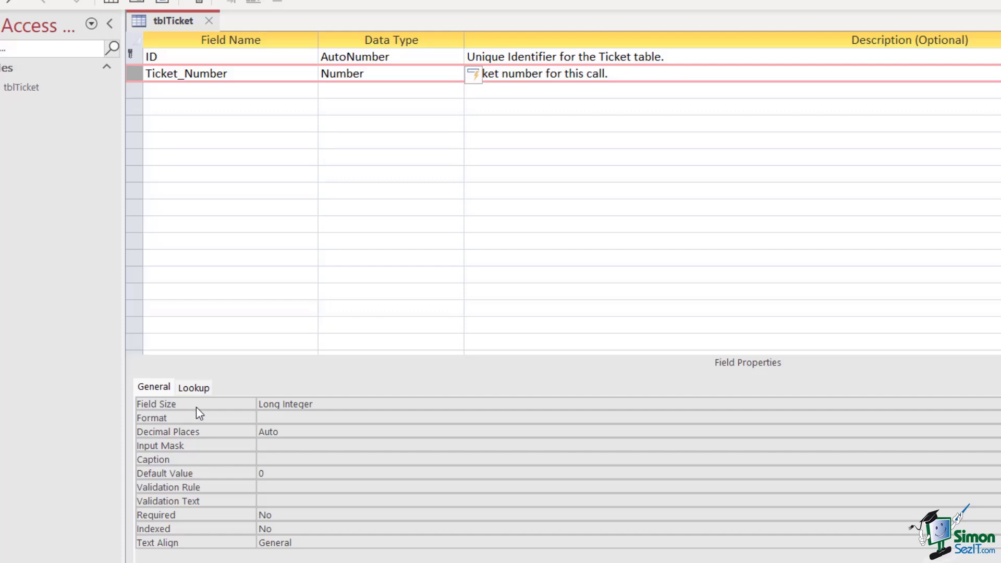
Change Ticket_Number's Field Size from Long Integer to Integer.
click(331, 404)
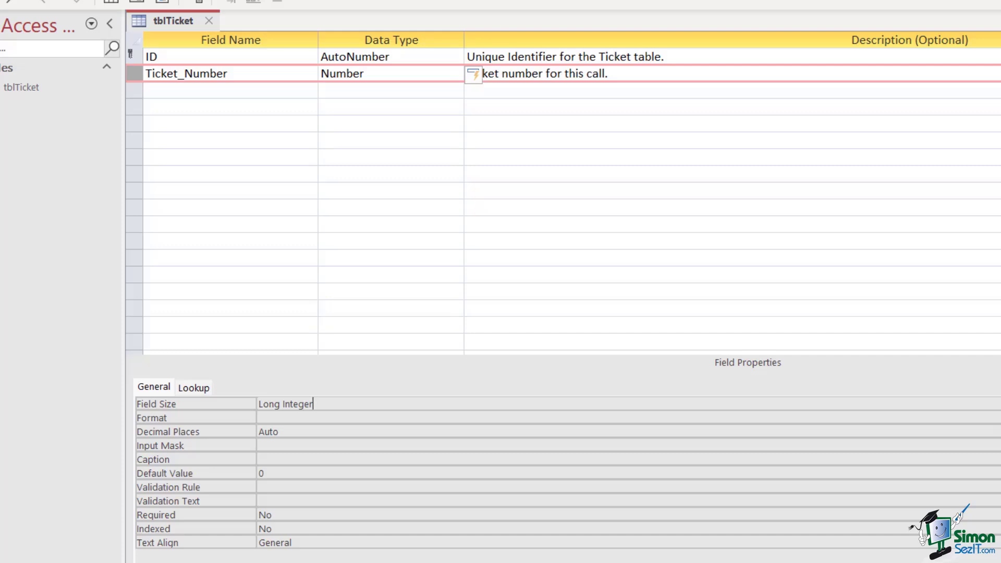
key(alt+Down)
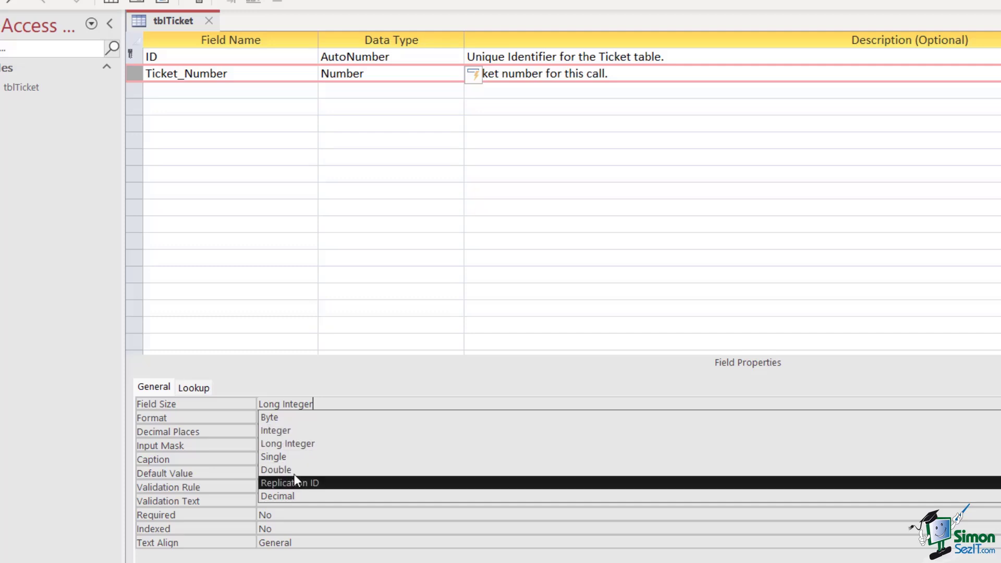
click(293, 431)
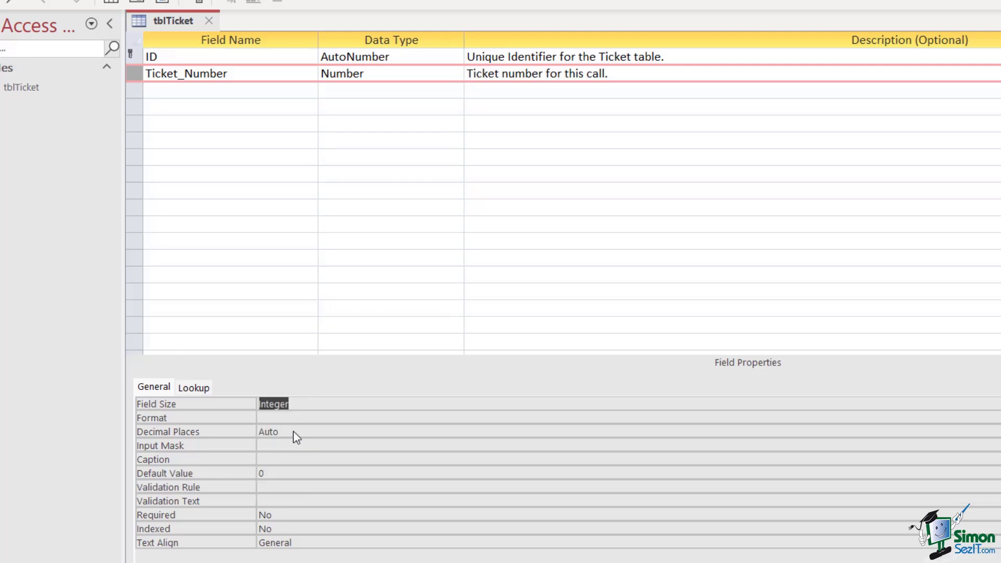
Set Ticket_Number's Required property to Yes and Indexed to Yes (Duplicates OK).
double_click(265, 515)
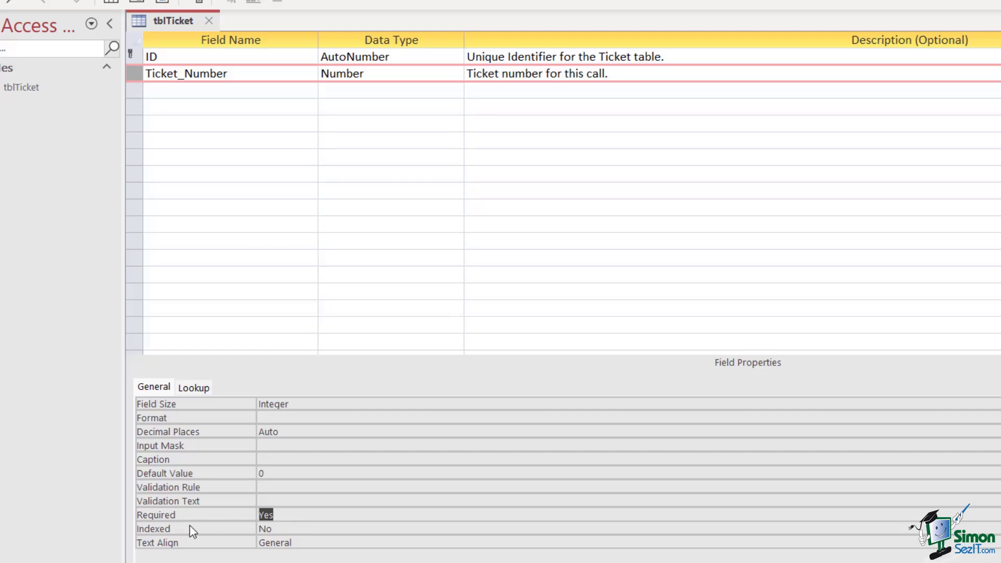
click(279, 528)
double_click(279, 528)
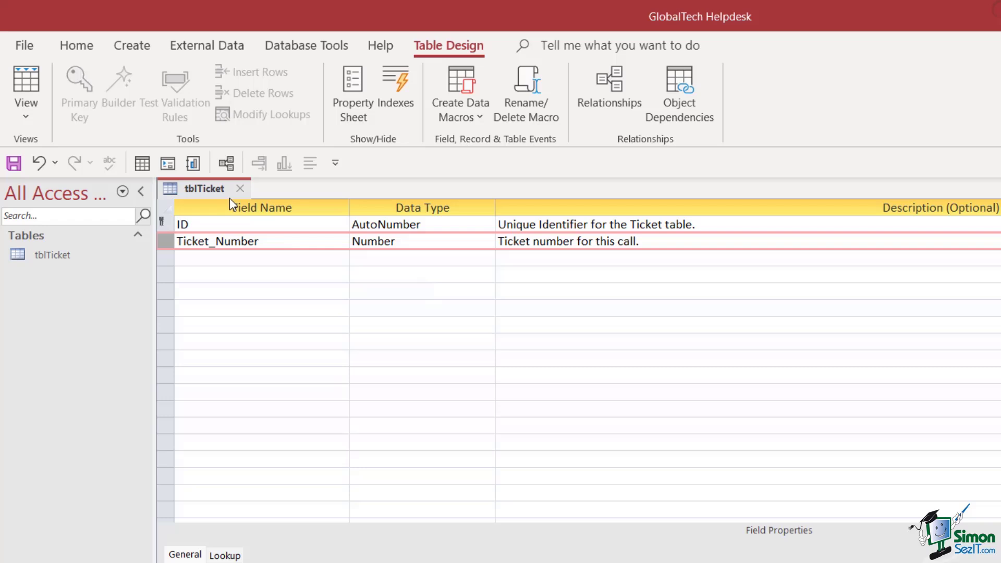
Save tblTicket and switch it to Datasheet view showing ID and Ticket_Number.
right_click(201, 194)
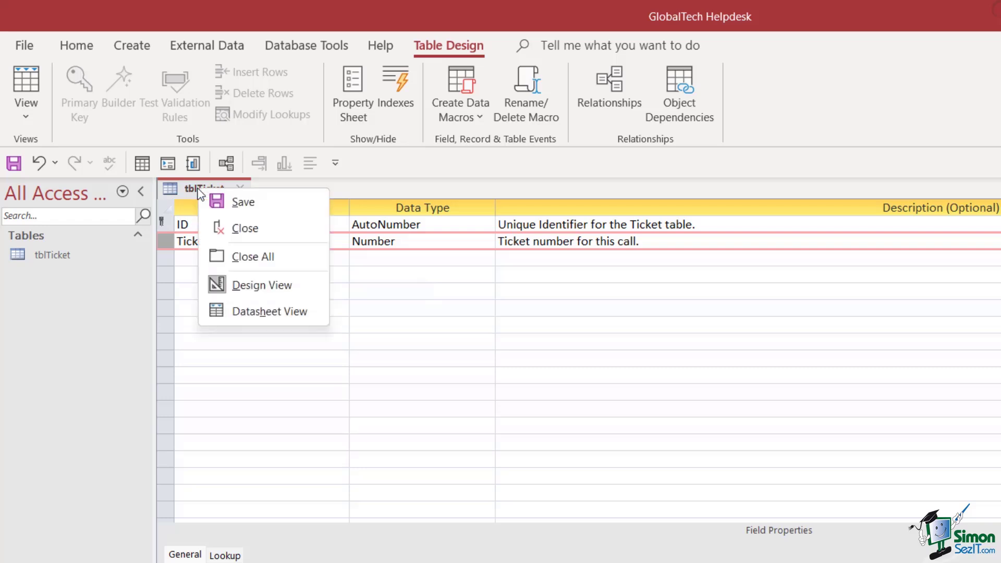
click(261, 312)
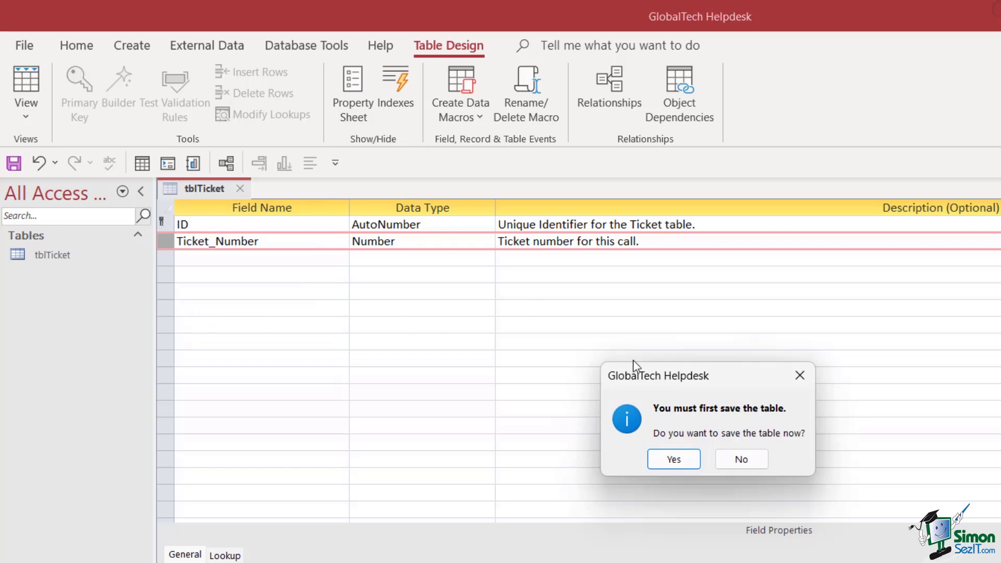
click(689, 461)
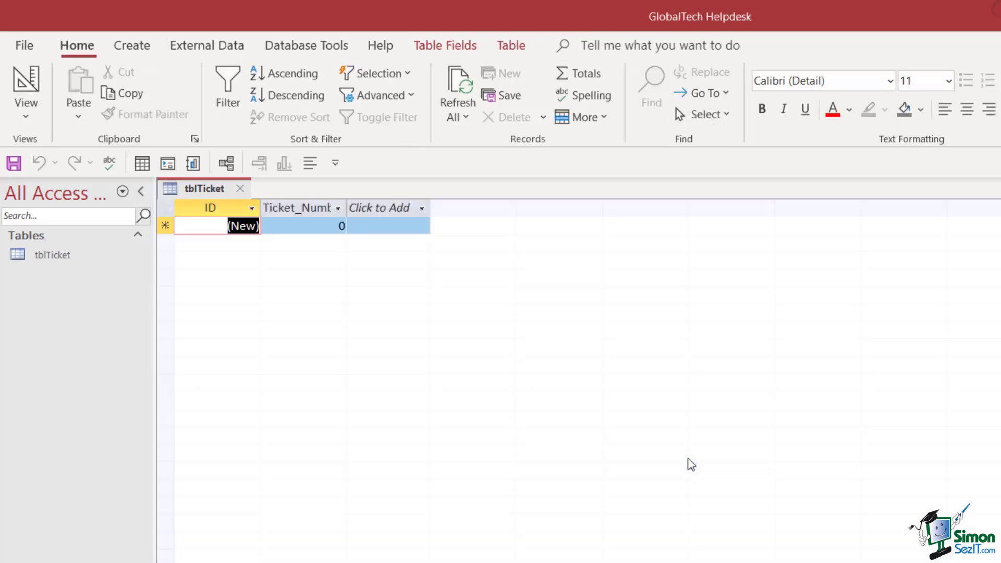